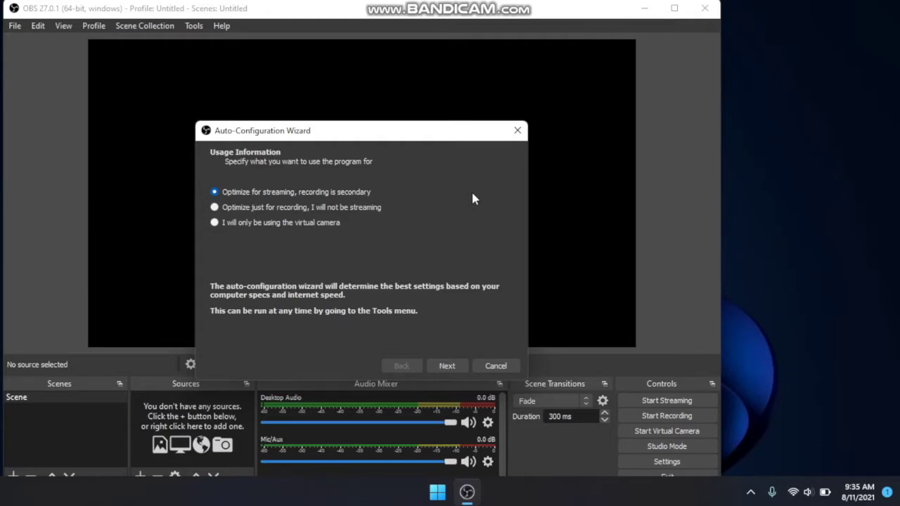
- Auto-configure OBS for recording only with a 1280x720 canvas at 30 FPS and apply the results
left_click(323, 214)
left_click(447, 367)
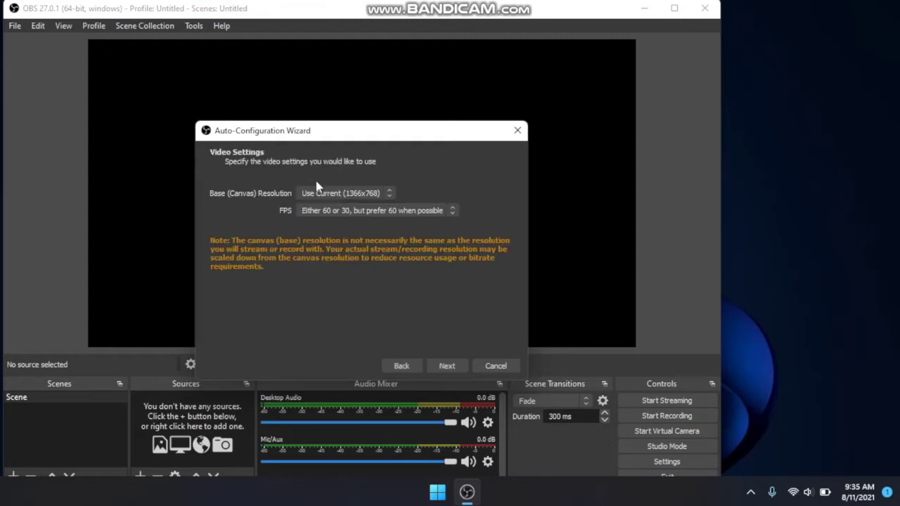
left_click(318, 194)
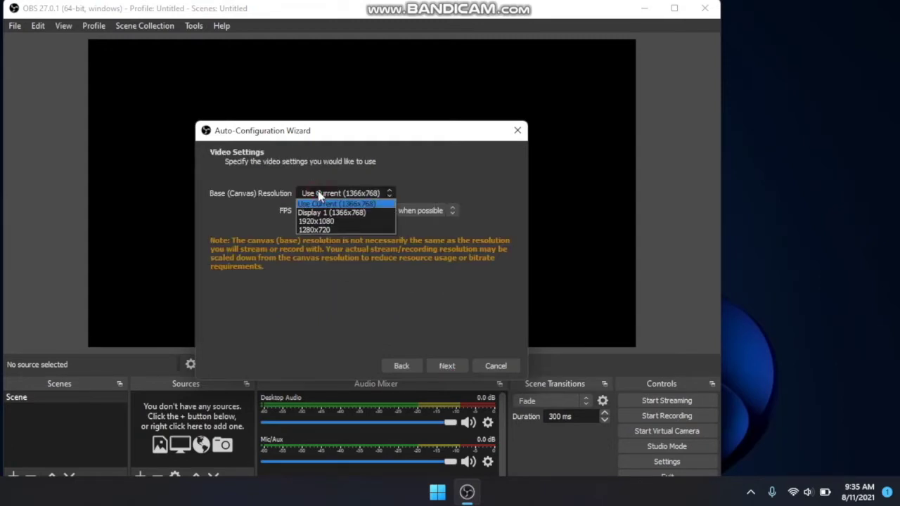
left_click(321, 230)
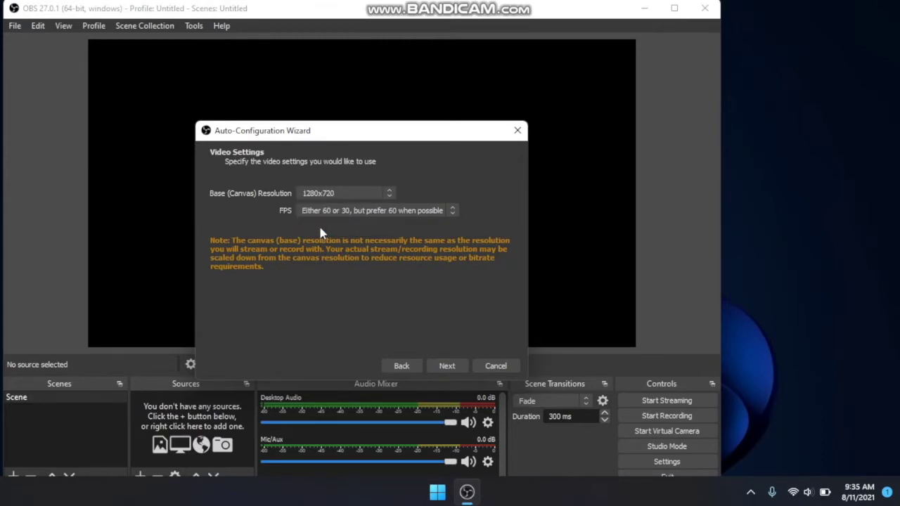
left_click(345, 211)
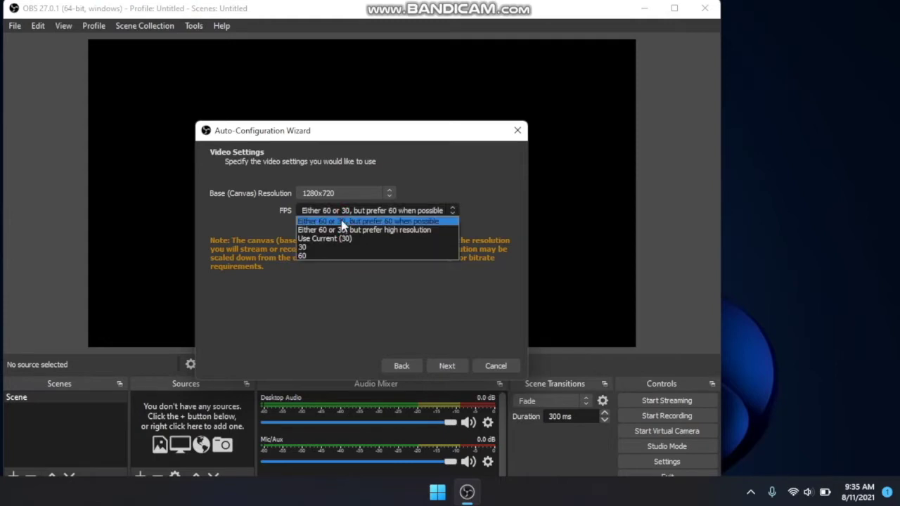
left_click(333, 248)
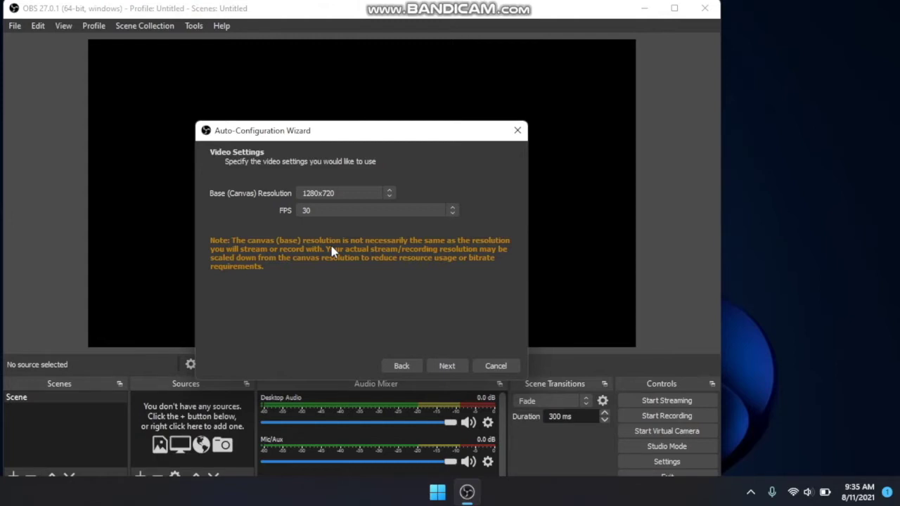
left_click(445, 366)
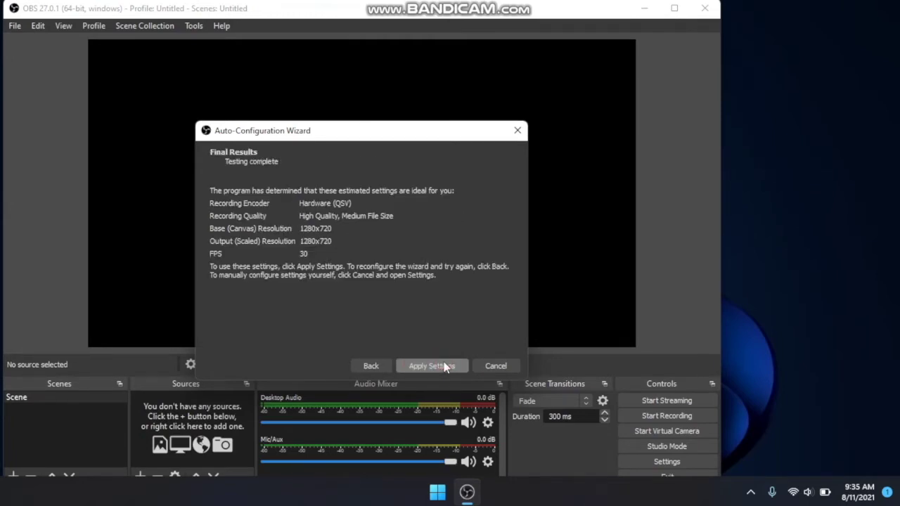
left_click(444, 366)
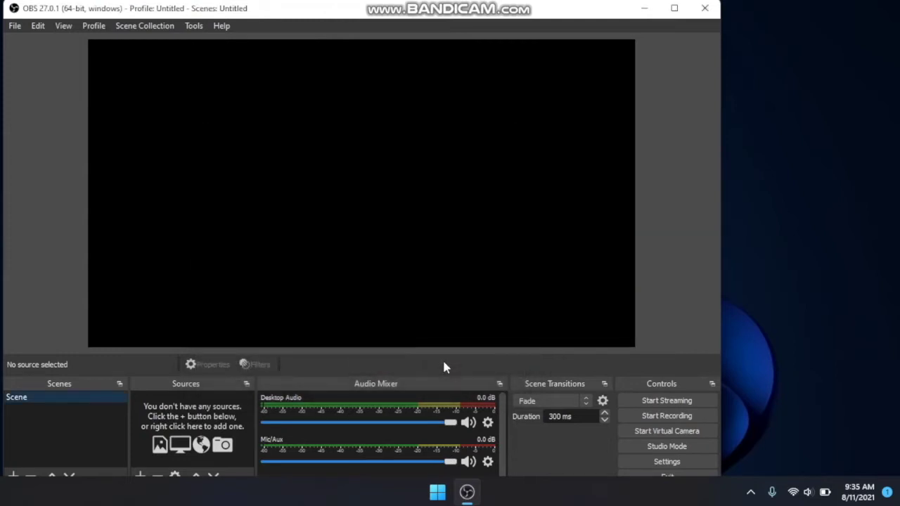
- Maximize OBS and add a Video Capture Device source named 'Screen Capture'
left_click(674, 7)
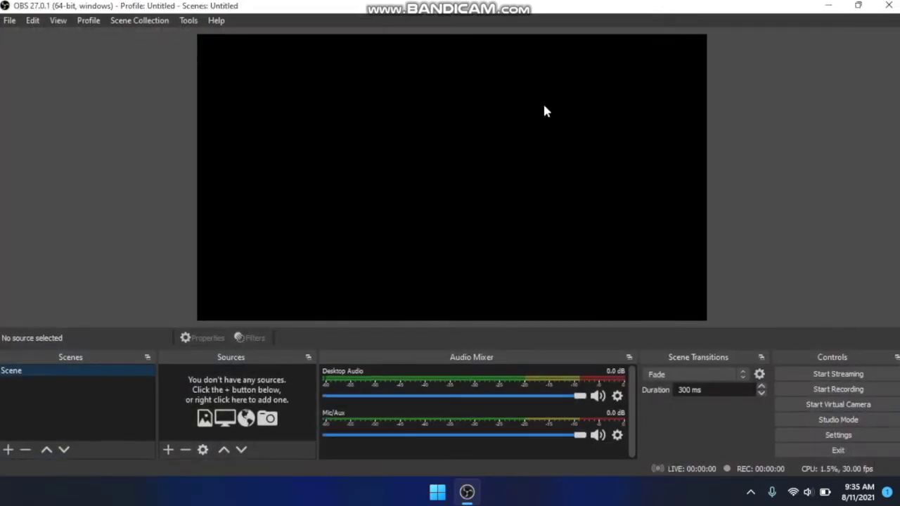
left_click(168, 450)
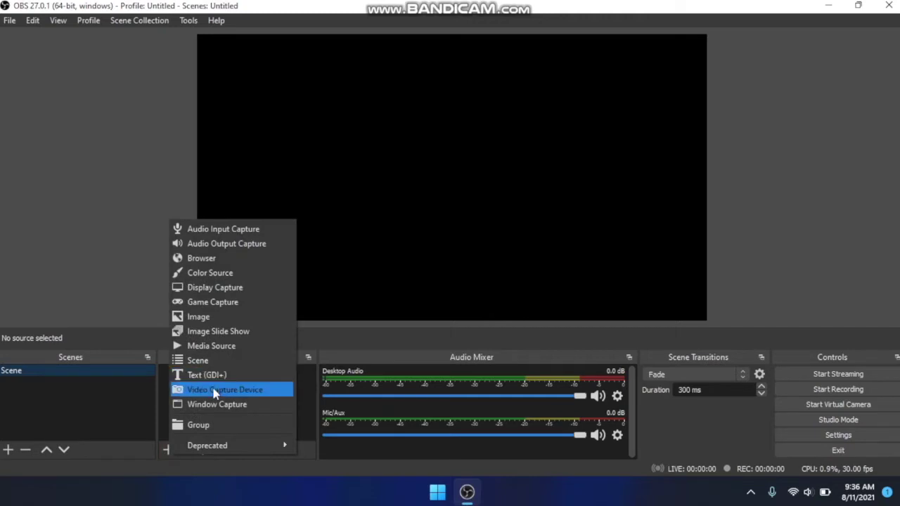
left_click(216, 391)
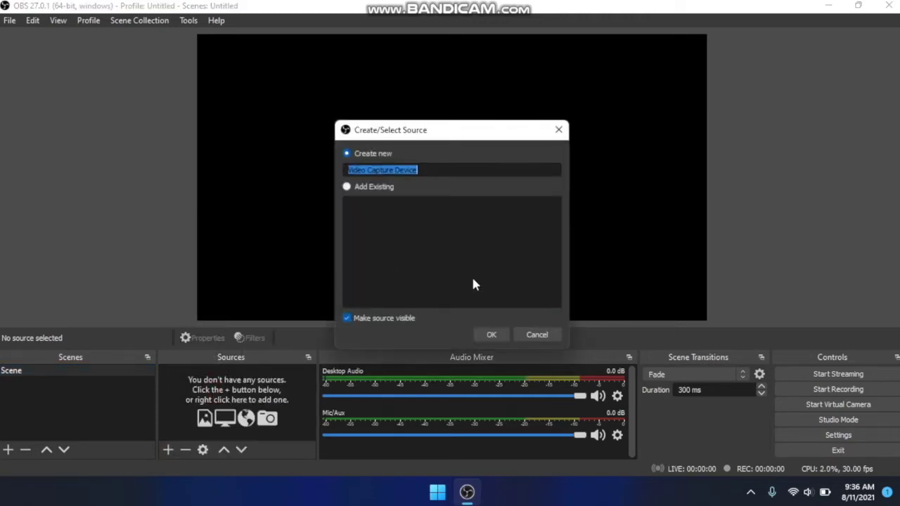
type("Screen ")
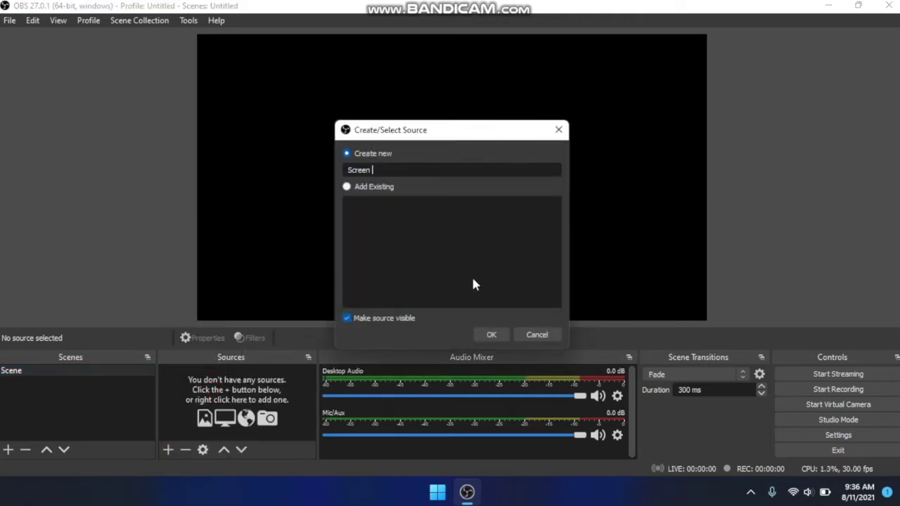
type("Capture")
key("Return")
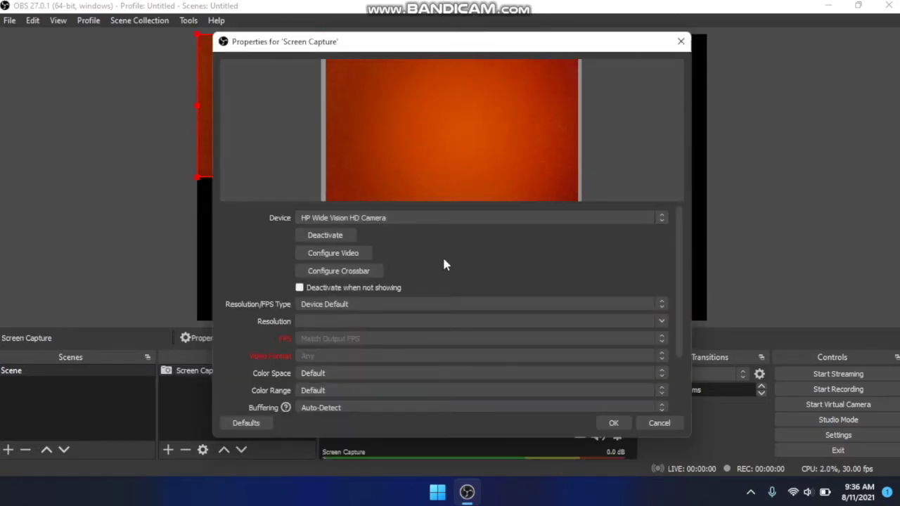
- Set the source's device to usb video with a Custom 1280x720 resolution
left_click(414, 220)
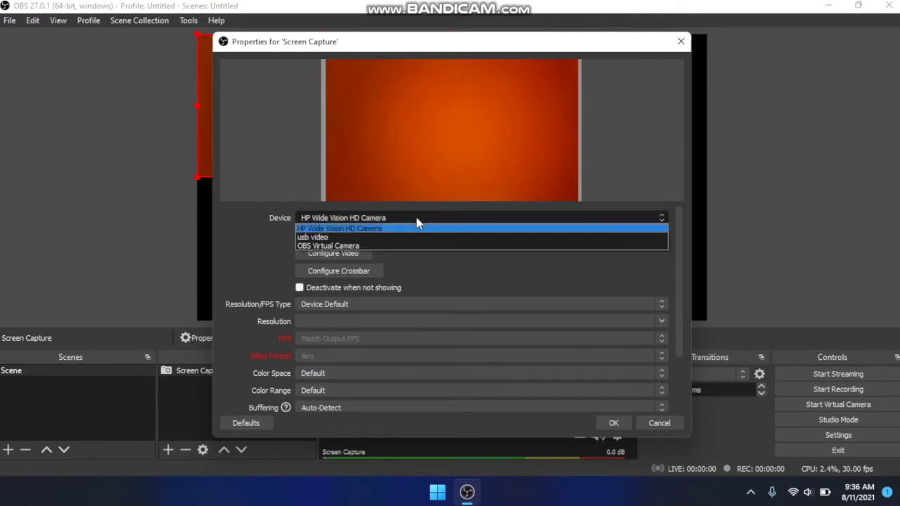
left_click(417, 238)
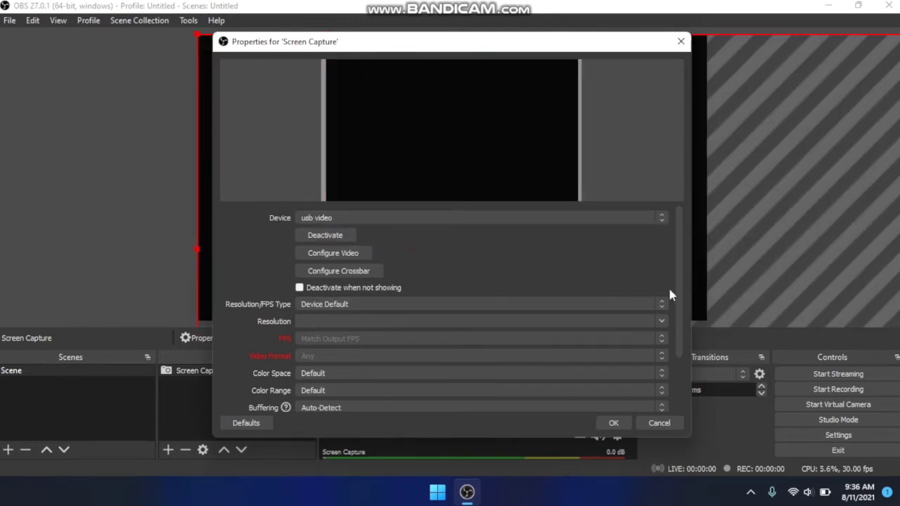
left_click_drag(676, 288, 674, 351)
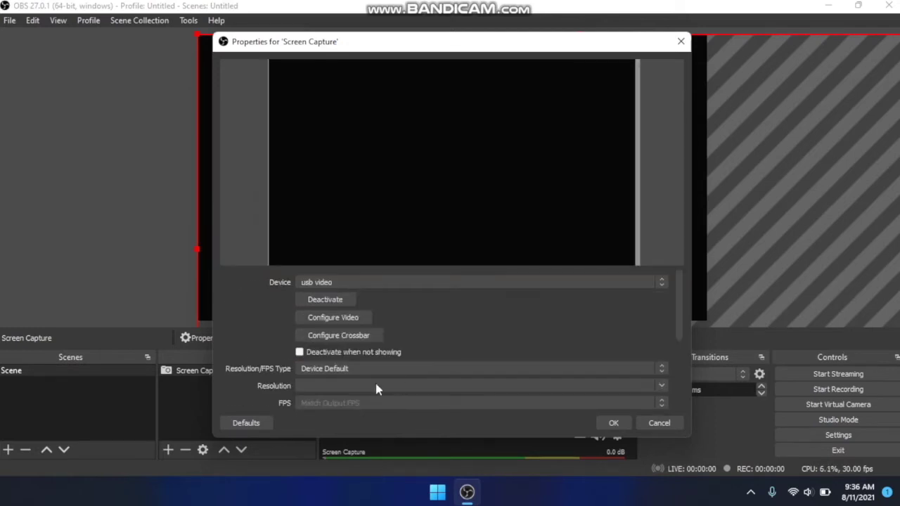
left_click(649, 370)
left_click(650, 385)
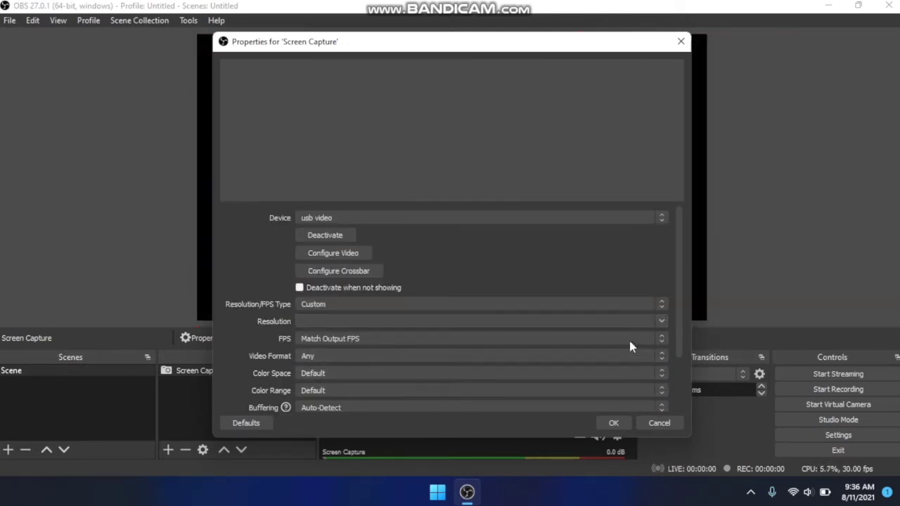
left_click(662, 323)
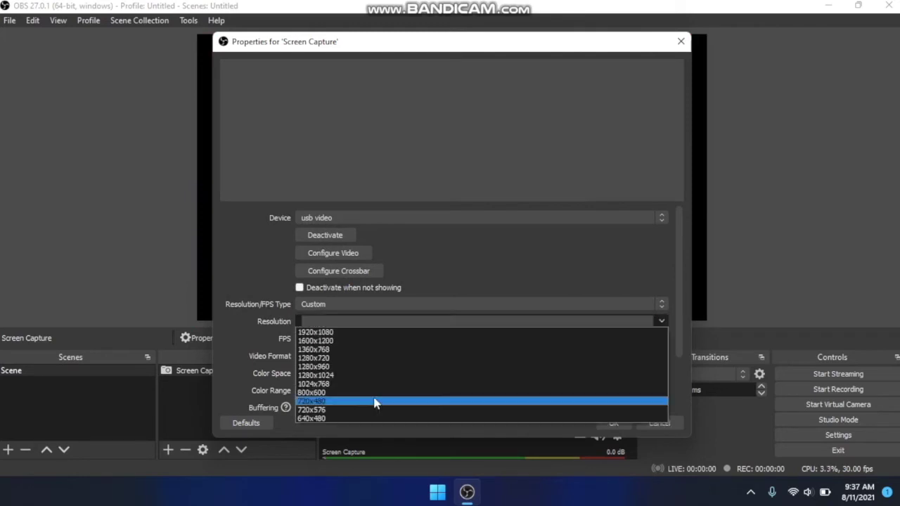
left_click(358, 360)
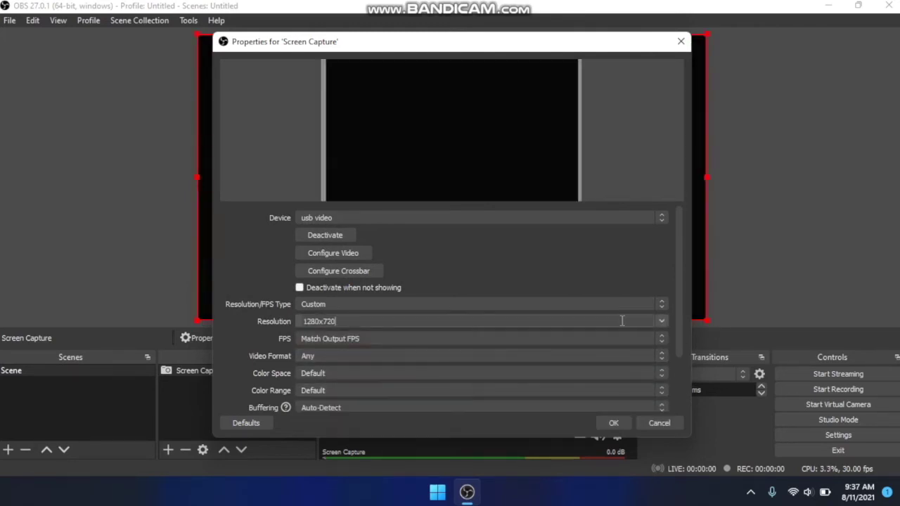
left_click_drag(681, 344, 680, 406)
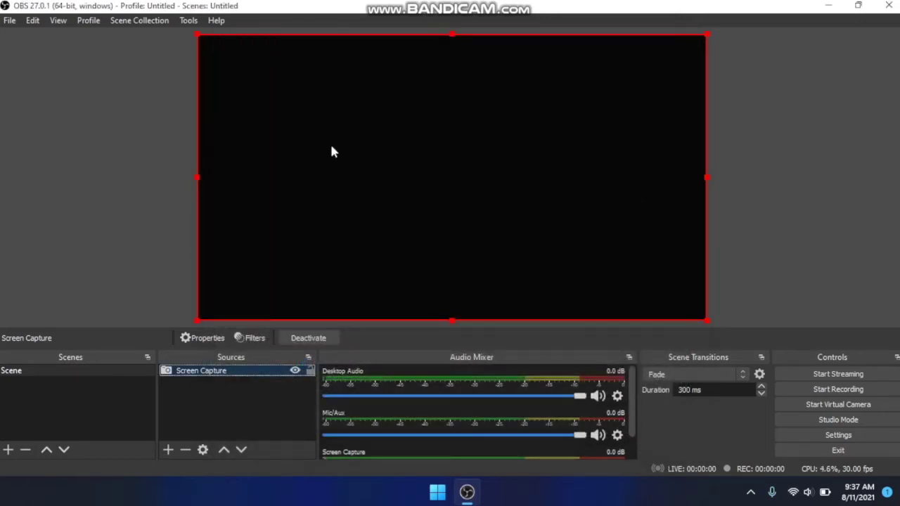
left_click(785, 208)
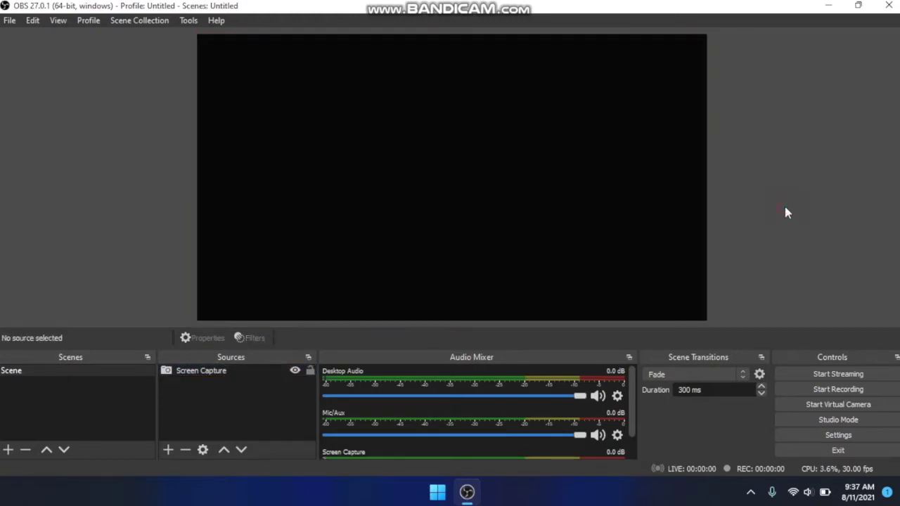
- Add an Audio Input Capture named 'Screen record audio' using Microphone Array (Realtek(R) Audio)
left_click(169, 454)
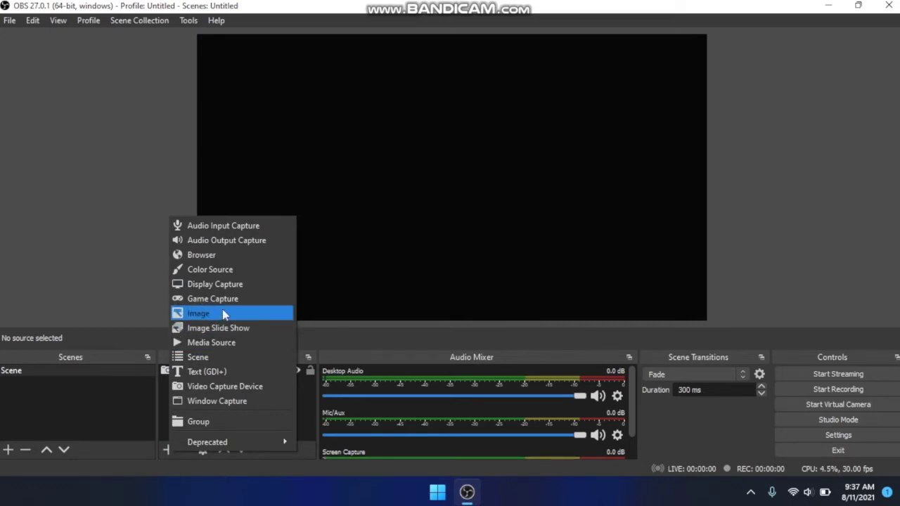
left_click(221, 227)
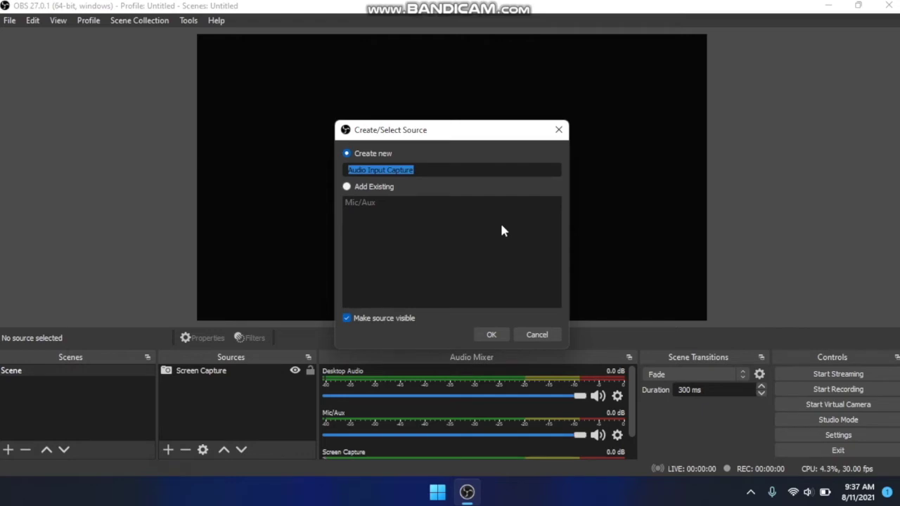
type("Screen re")
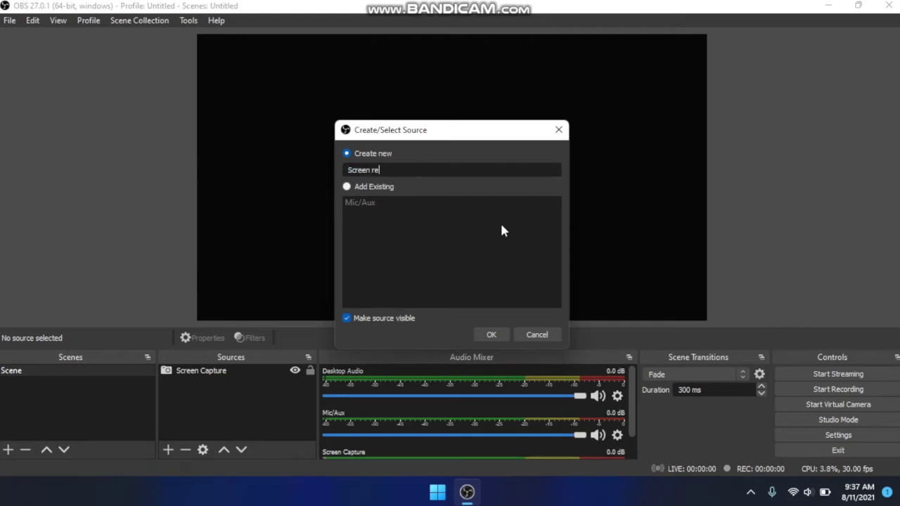
type("cord audio")
key("Return")
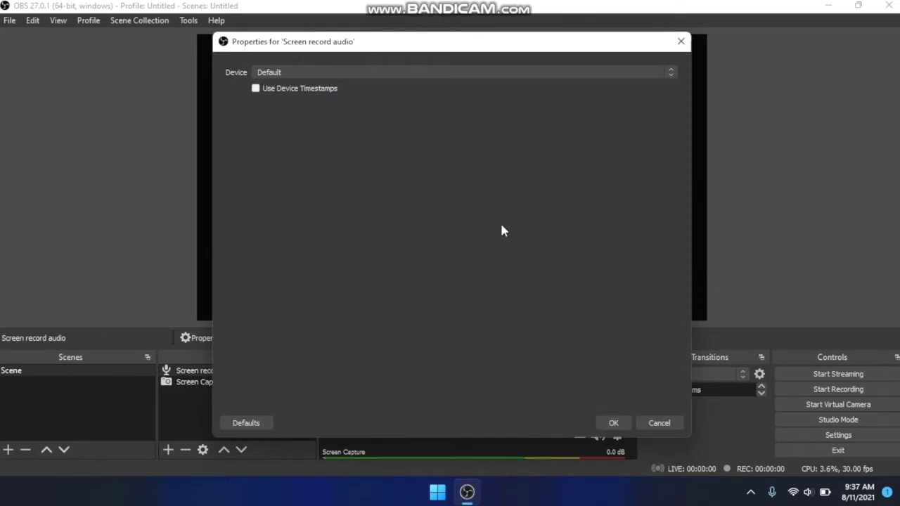
left_click(322, 76)
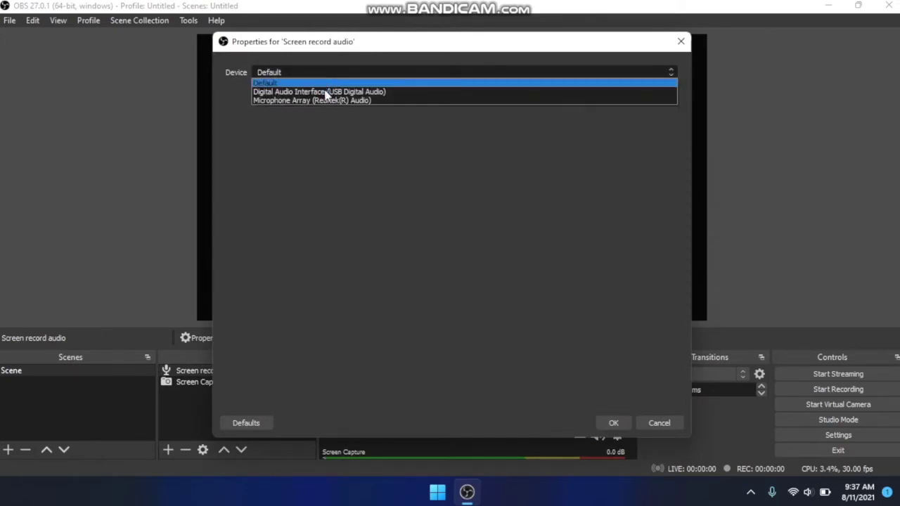
left_click(330, 101)
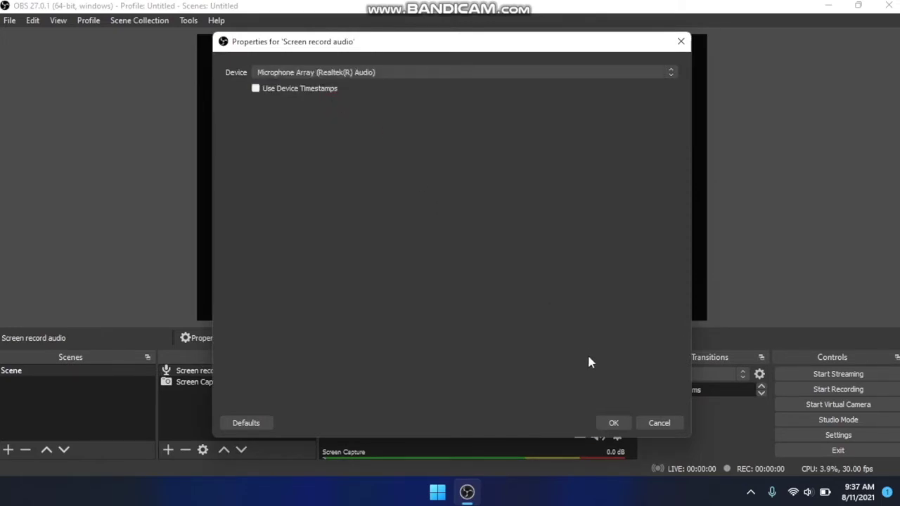
left_click(616, 424)
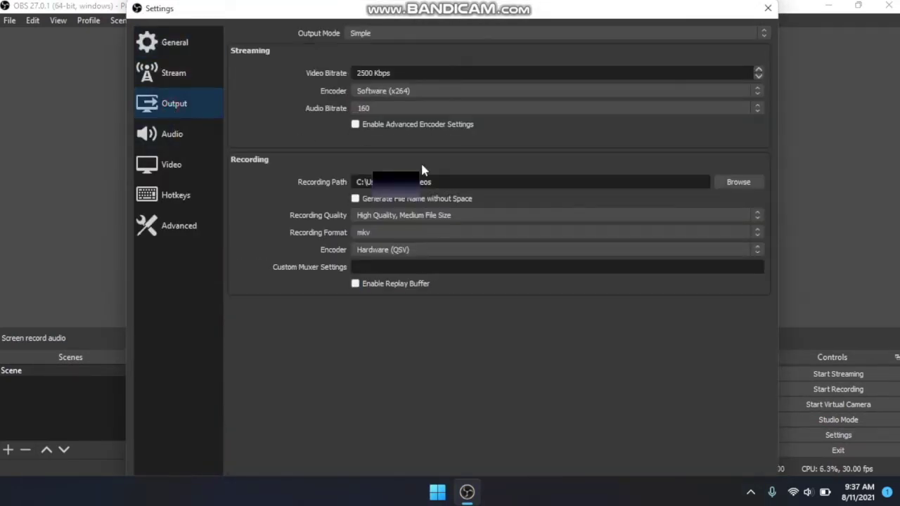
- Change the Output recording format from mkv to mp4, review Audio and General, and apply
left_click(402, 230)
left_click(399, 252)
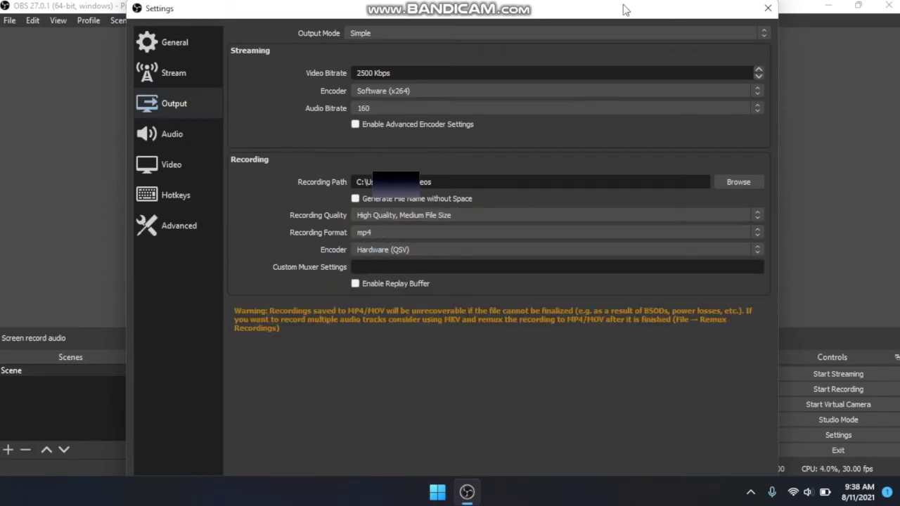
left_click_drag(623, 3, 613, 59)
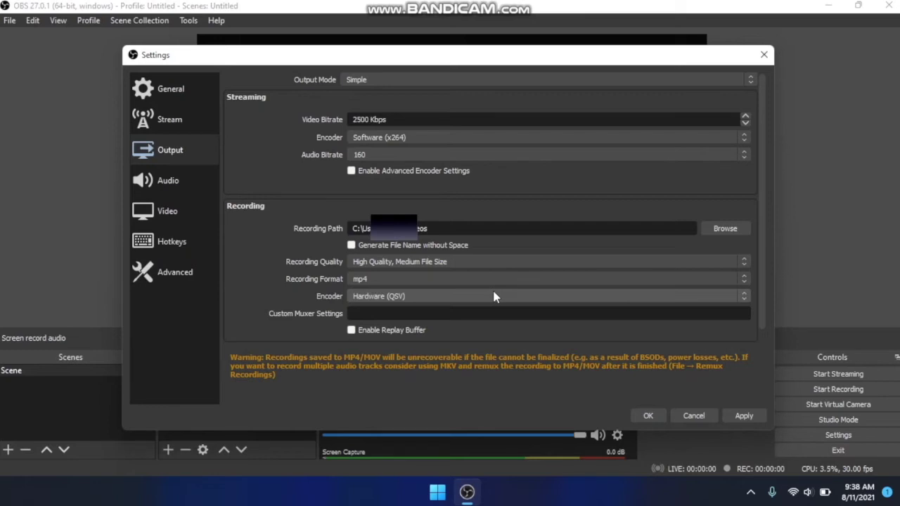
left_click(183, 185)
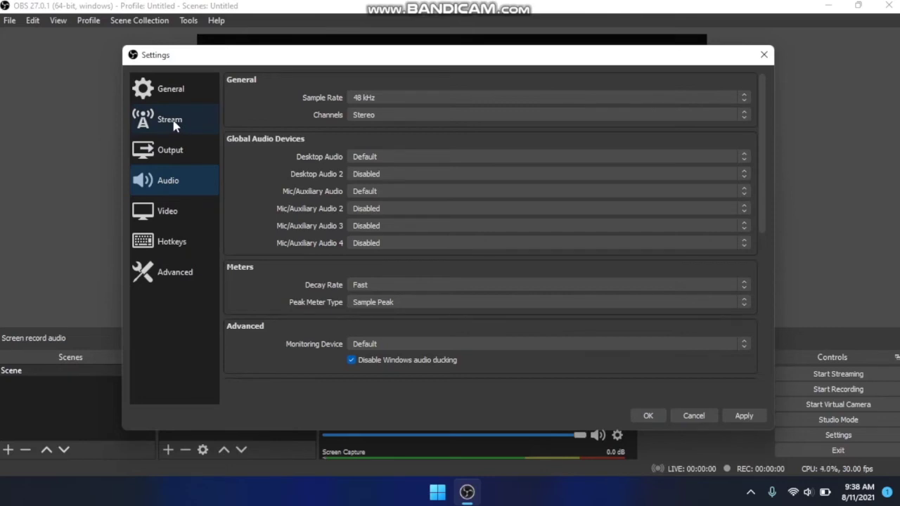
left_click(166, 93)
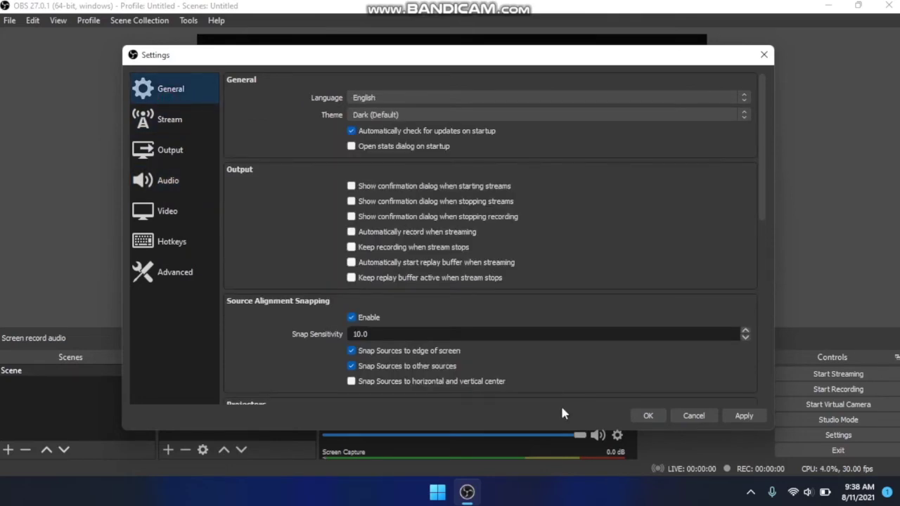
left_click(743, 416)
left_click(651, 418)
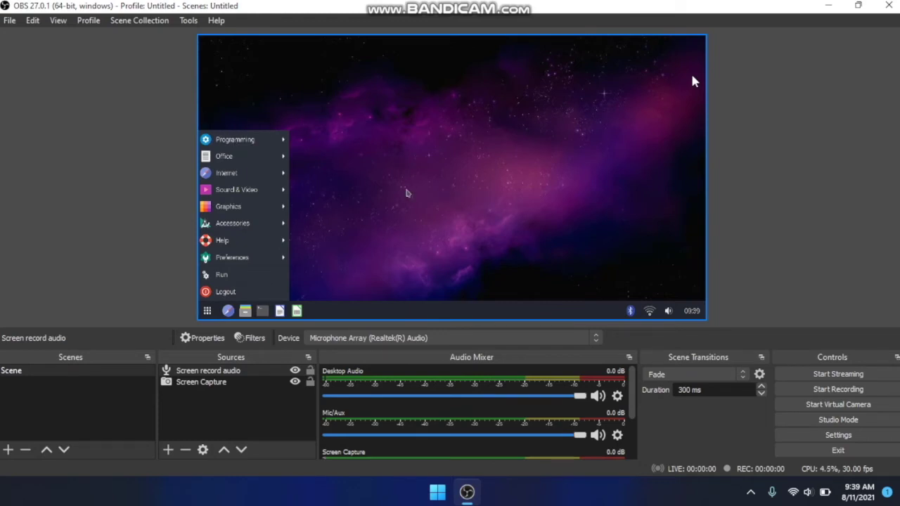
- Open a Fullscreen Projector of the preview on display (1): 1366x768 @ 0,0
right_click(548, 174)
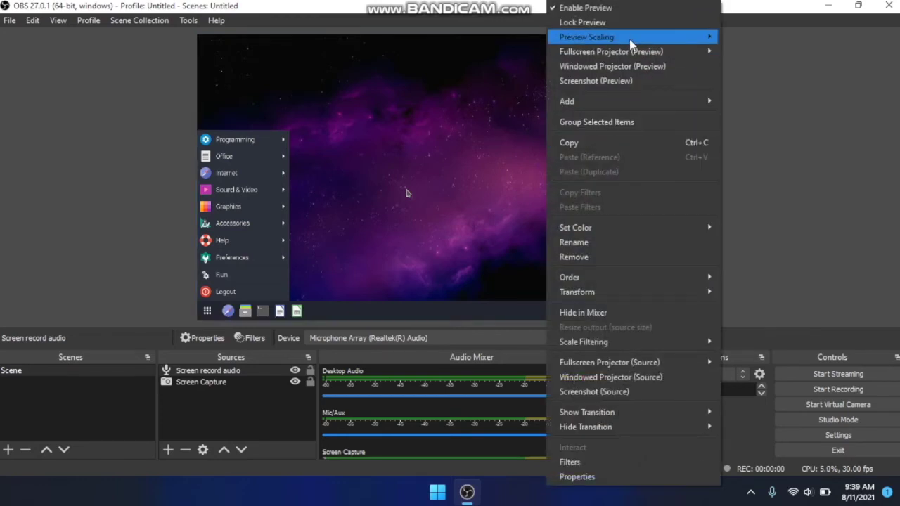
mouse_move(720, 59)
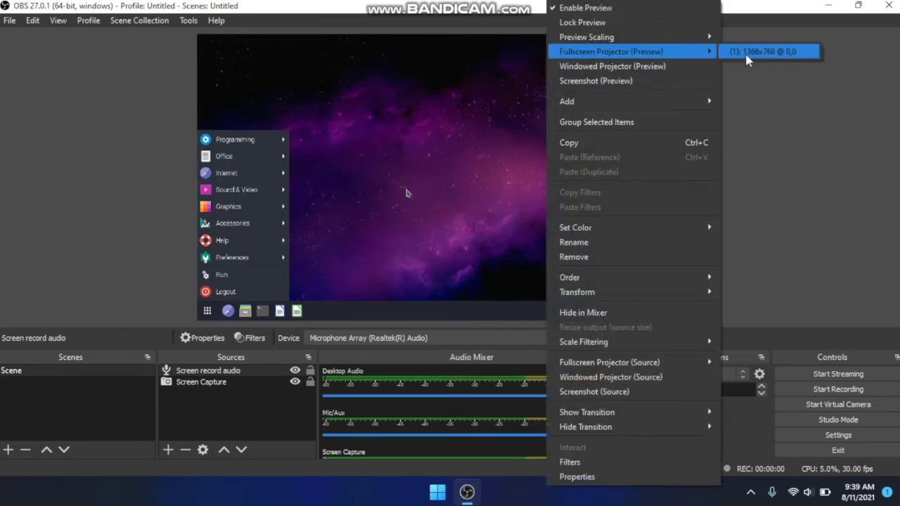
left_click(747, 57)
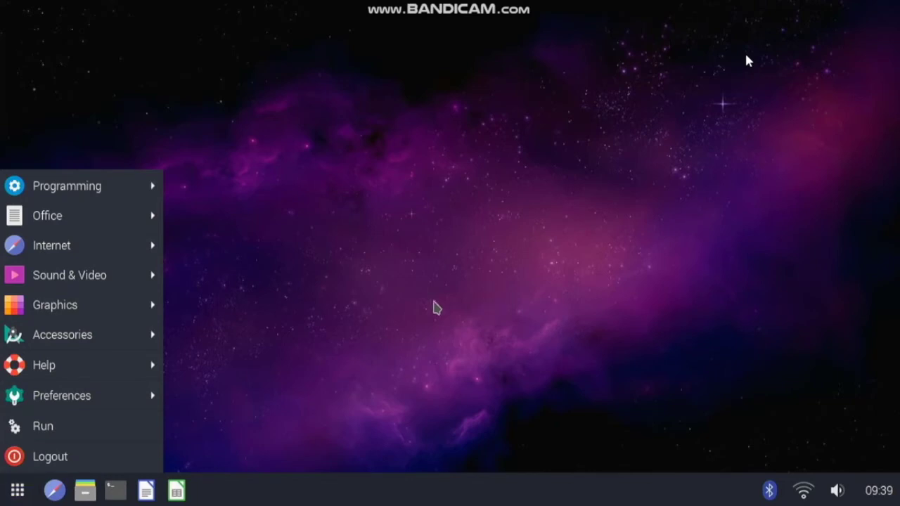
- Dismiss the Raspberry Pi applications menu and launch the terminal from the taskbar
mouse_move(83, 238)
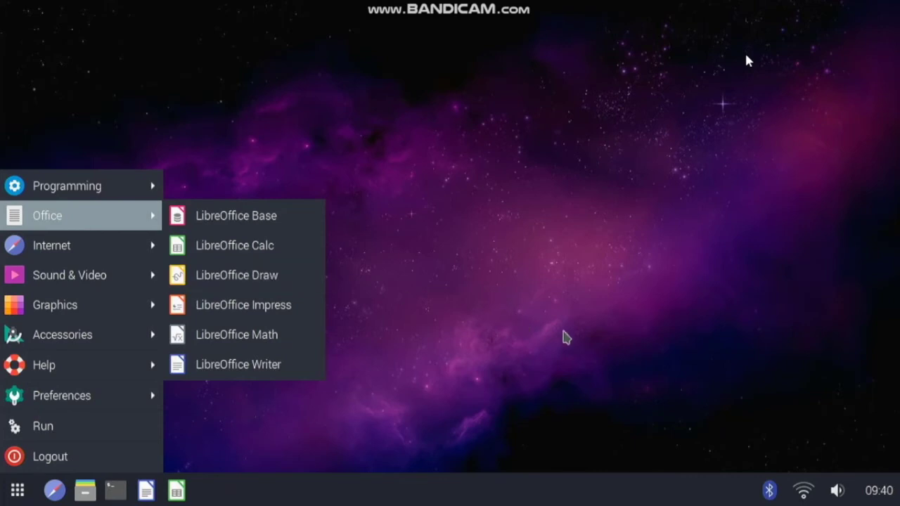
left_click(563, 330)
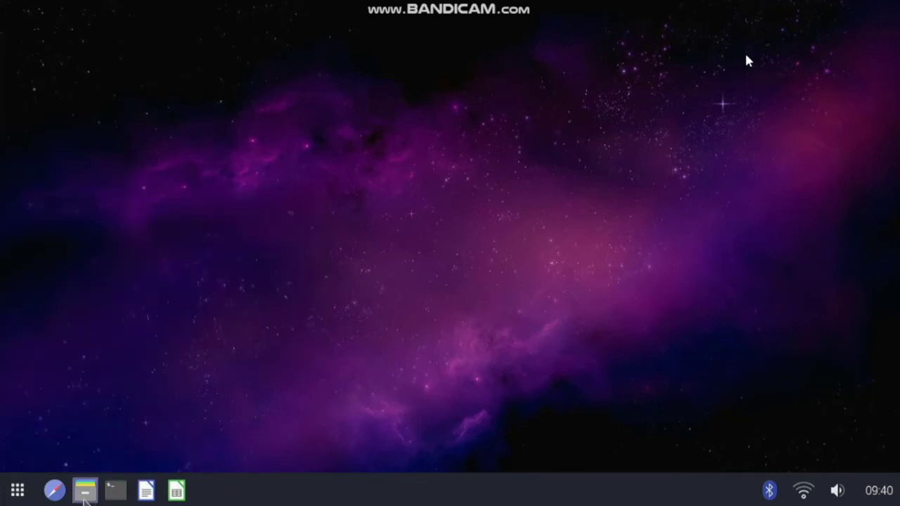
left_click(116, 492)
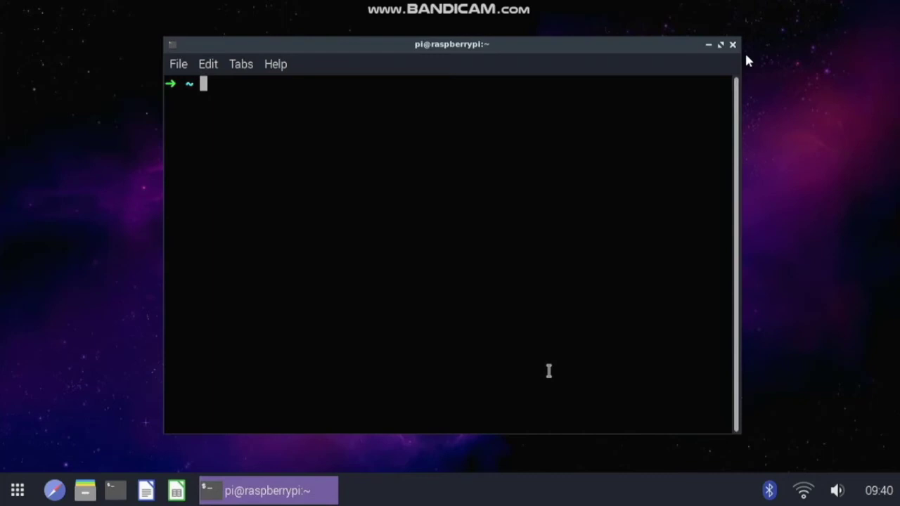
- Run 'sudo apt update' in the terminal, then exit the fullscreen projector back to OBS
type("sudo apt update")
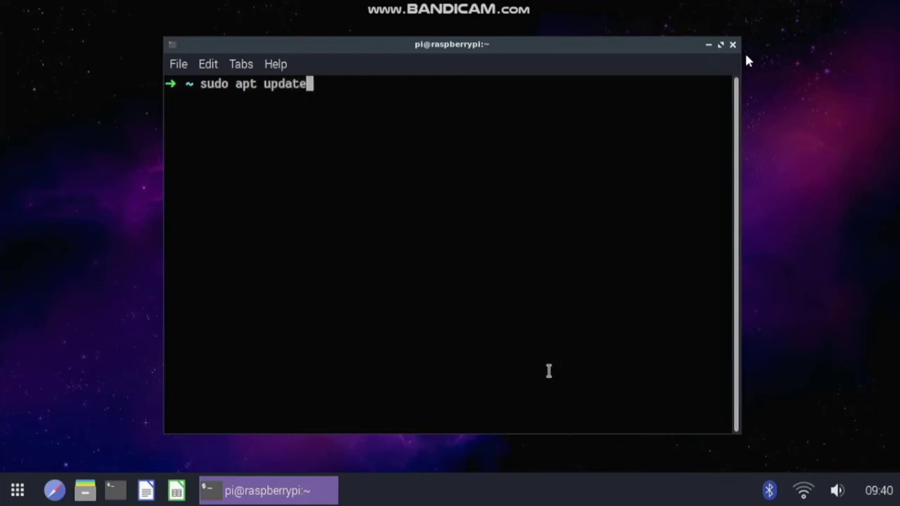
key("Return")
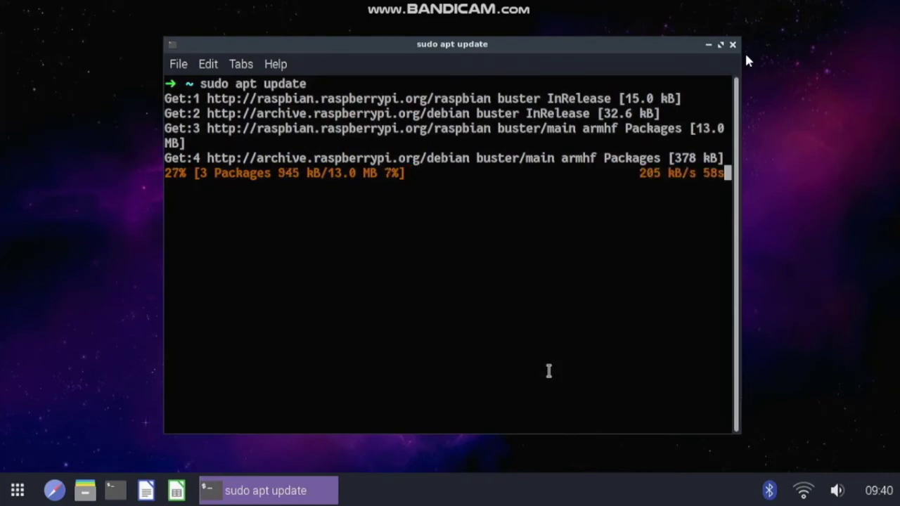
key("Escape")
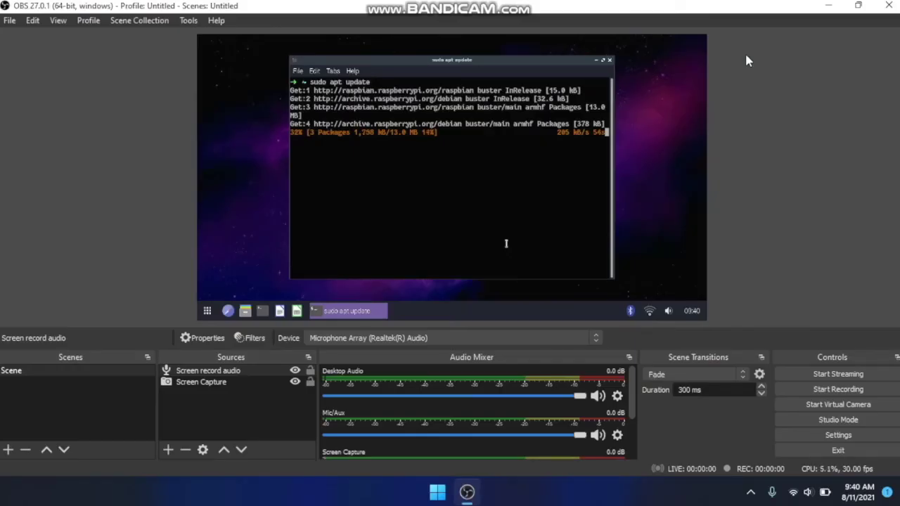